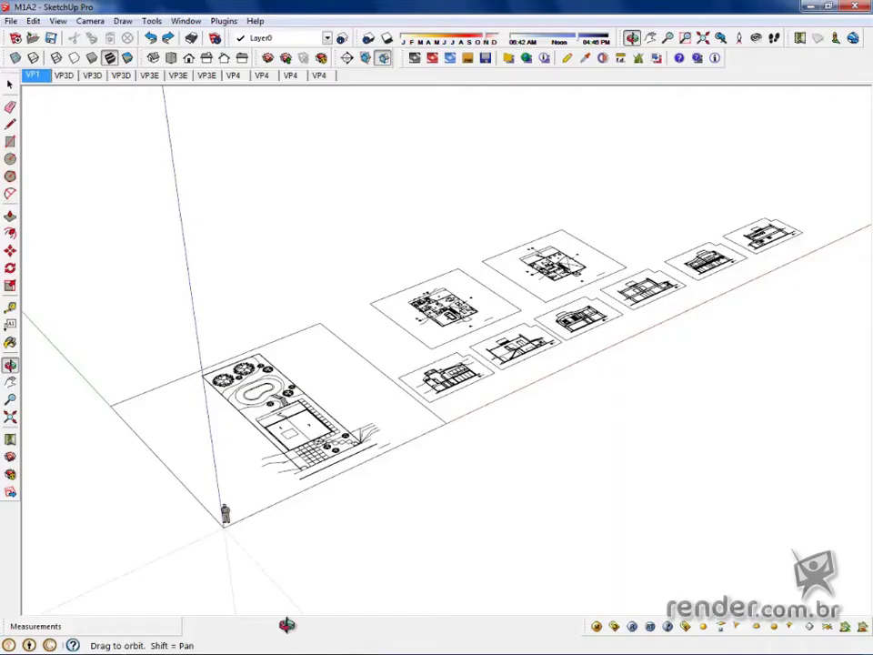
# Orbit the camera a little around the row of site plan and elevation sheets.
pyautogui.moveTo(345, 415)
pyautogui.mouseDown()
pyautogui.moveTo(377, 412)
pyautogui.moveTo(337, 416)
pyautogui.mouseUp()
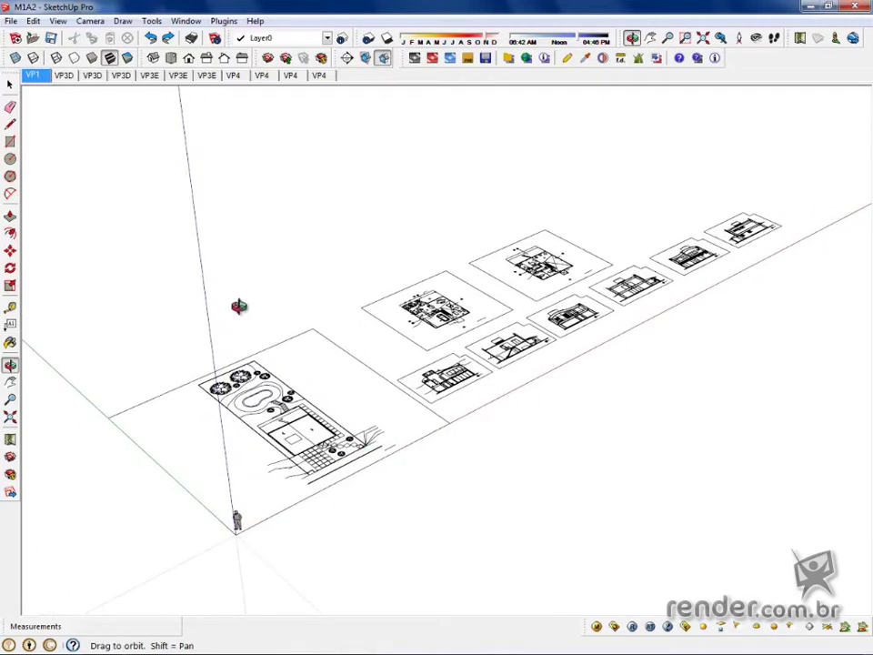
# In View > Toolbars, switch the Construction, Drawing, Dynamic Components and Edit toolbars on and back off.
pyautogui.click(56, 21)
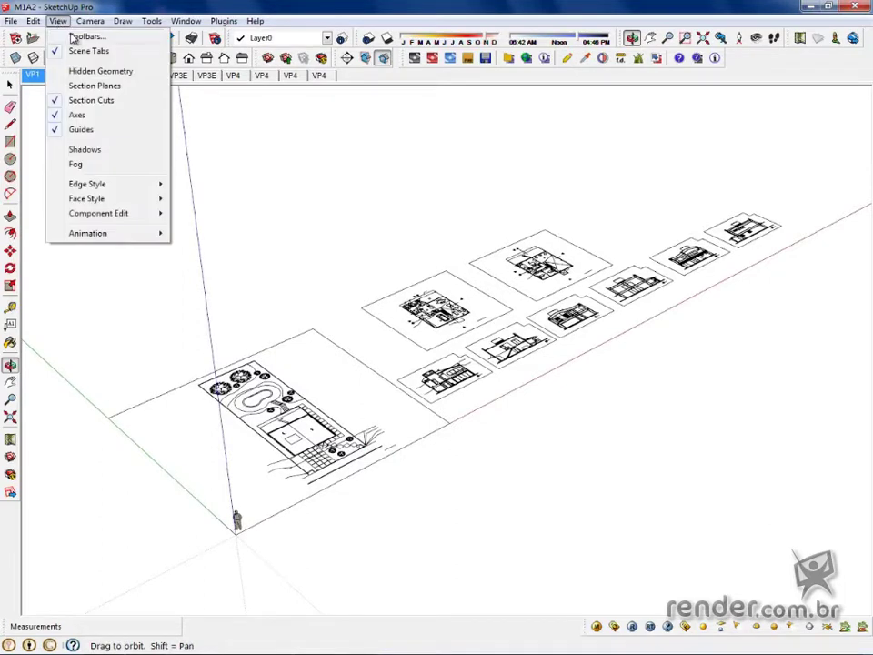
pyautogui.click(79, 40)
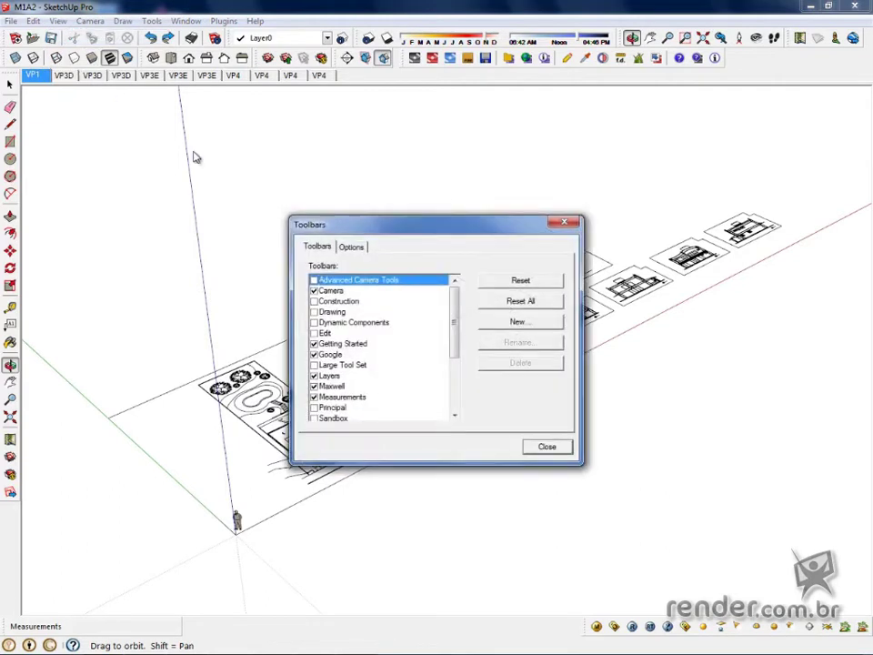
pyautogui.moveTo(448, 315)
pyautogui.mouseDown()
pyautogui.moveTo(455, 381)
pyautogui.moveTo(456, 292)
pyautogui.mouseUp()
pyautogui.click(313, 301)
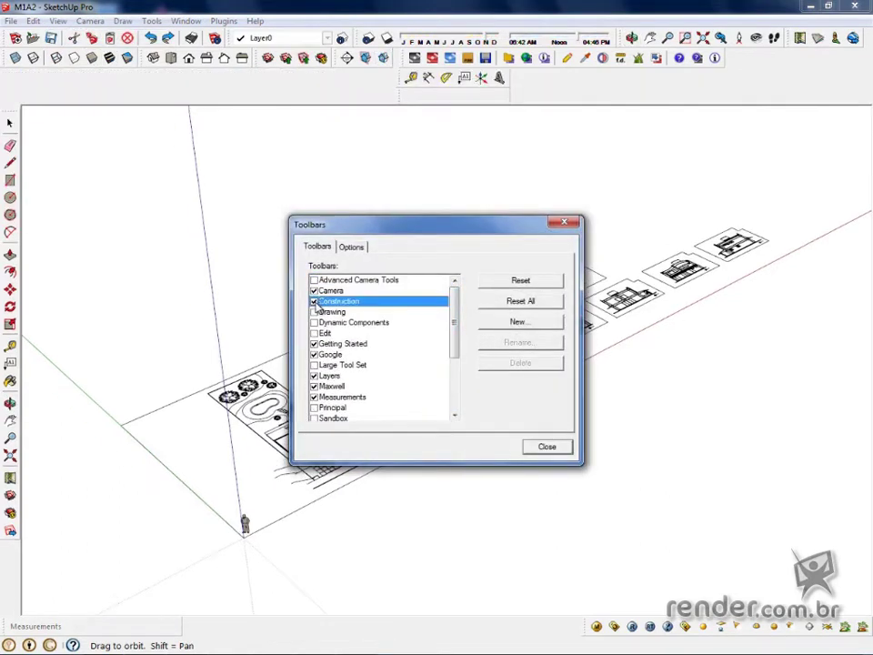
pyautogui.click(314, 301)
pyautogui.click(314, 312)
pyautogui.click(314, 312)
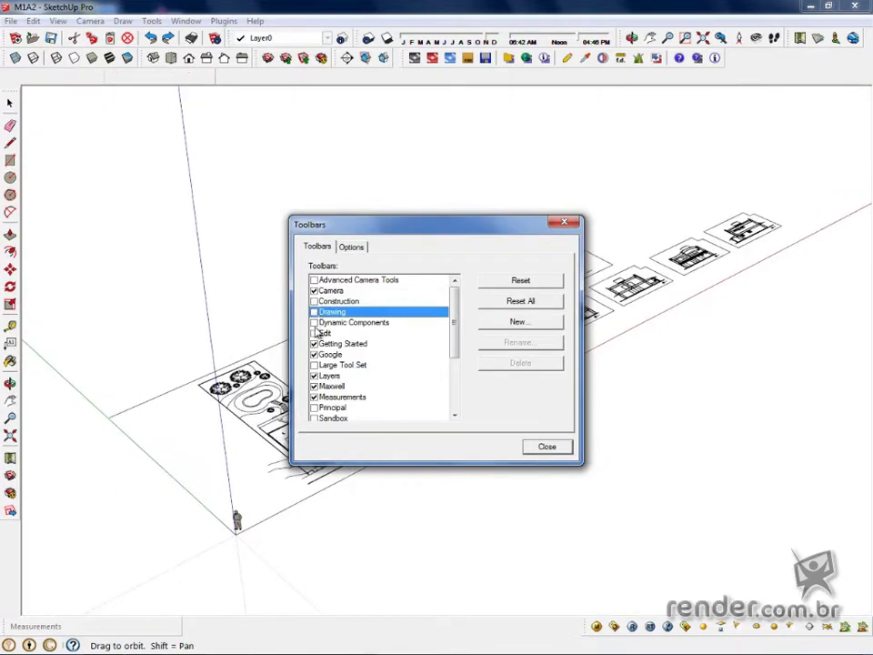
pyautogui.click(314, 323)
pyautogui.click(313, 322)
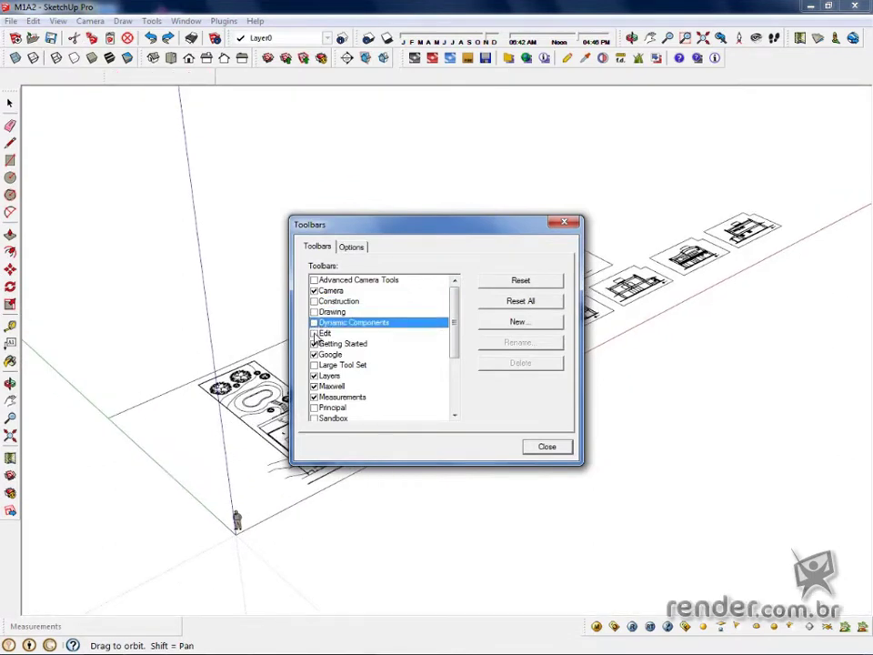
pyautogui.click(314, 334)
pyautogui.click(314, 334)
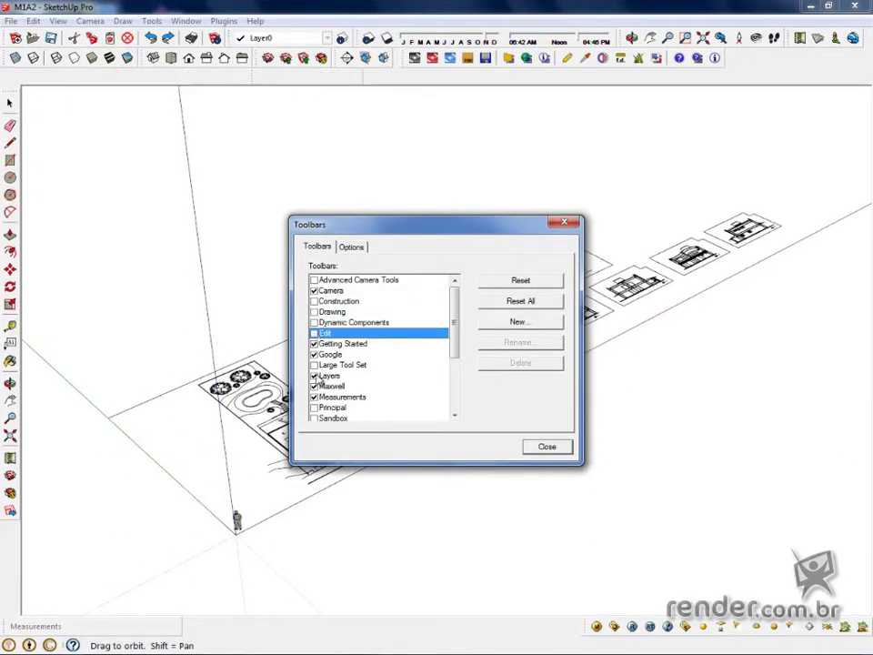
# Toggle the Getting Started toolbar off and on twice, leaving it enabled.
pyautogui.scroll(-1, 453, 337)
pyautogui.scroll(-1, 456, 343)
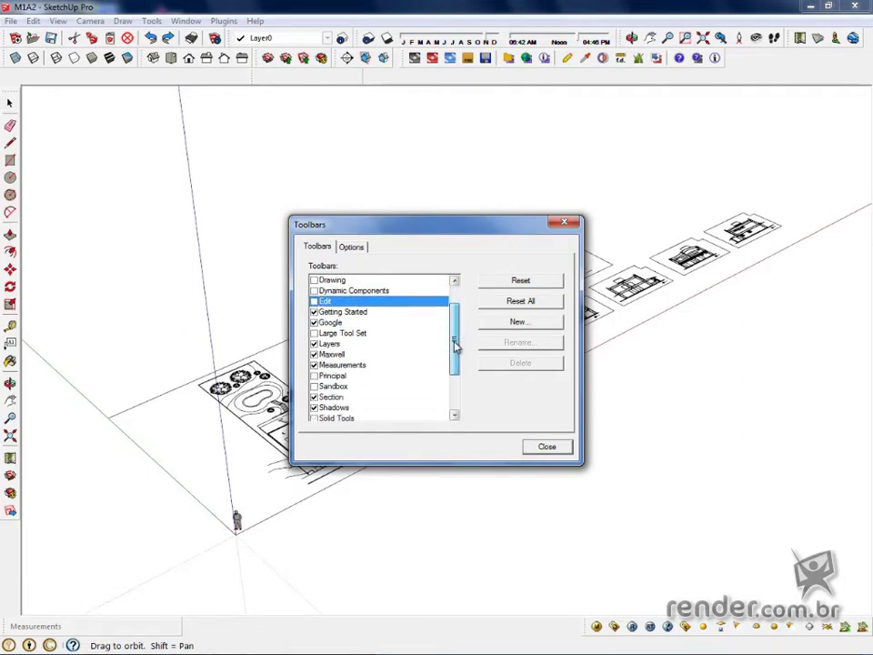
pyautogui.click(315, 312)
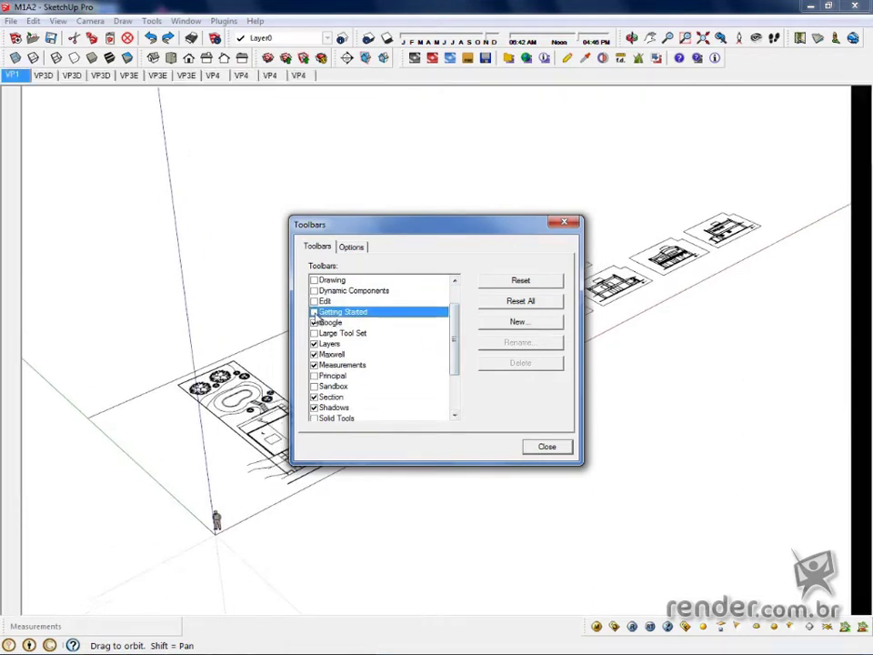
pyautogui.click(313, 311)
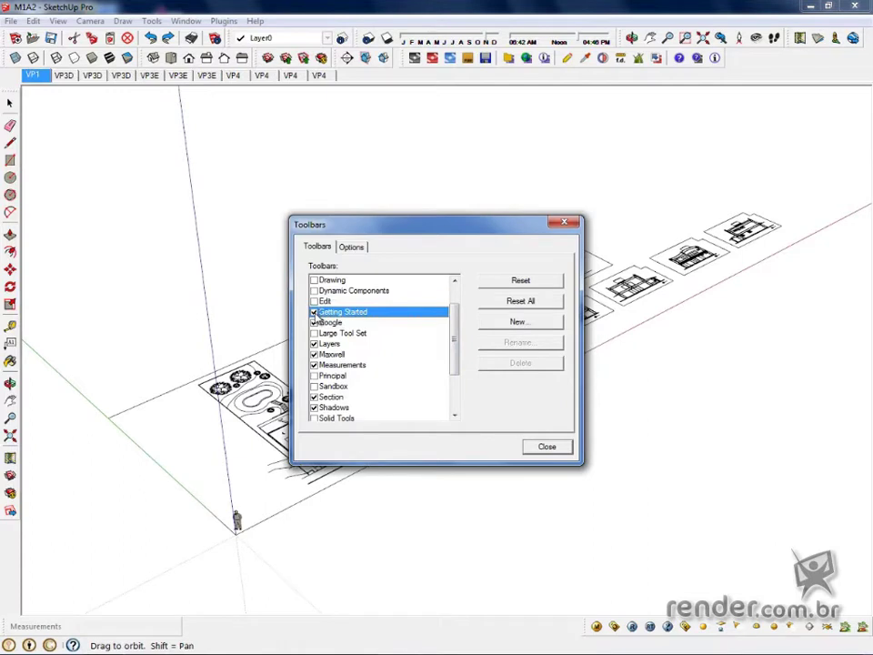
pyautogui.click(313, 312)
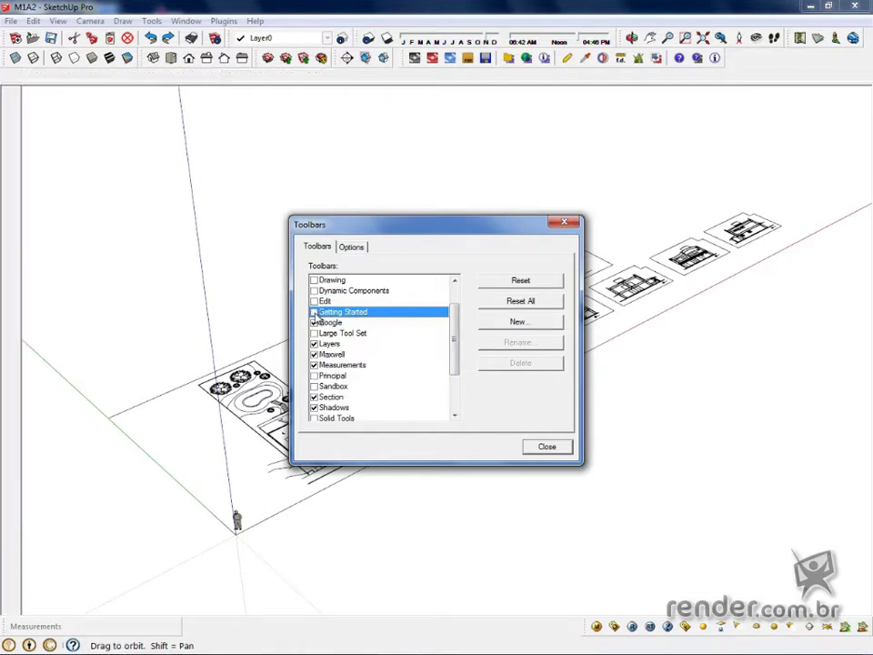
pyautogui.click(314, 312)
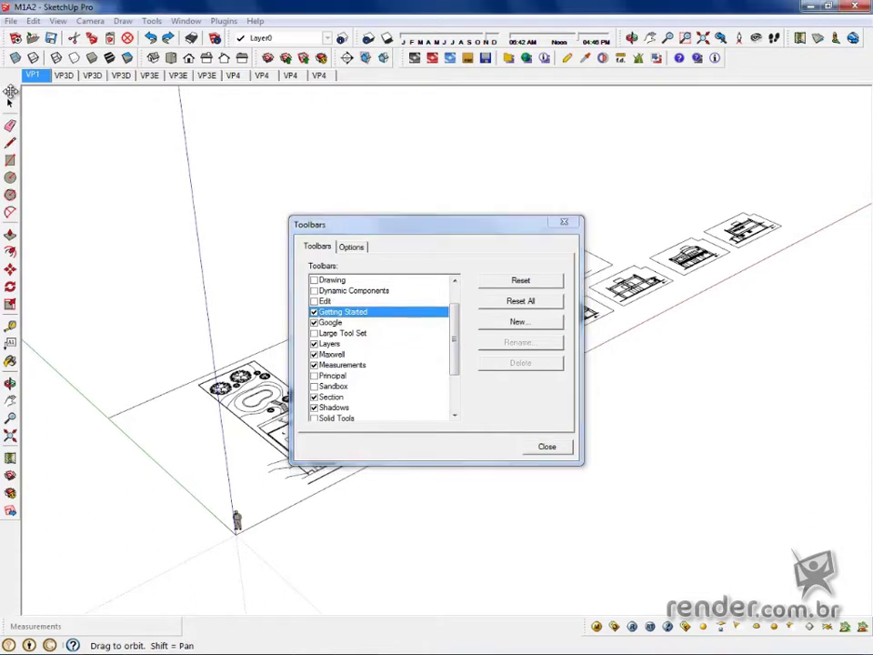
# Float the Getting Started toolbar, dock it back on the left edge, and close the Toolbars dialog.
pyautogui.moveTo(11, 92); pyautogui.dragTo(380, 95)
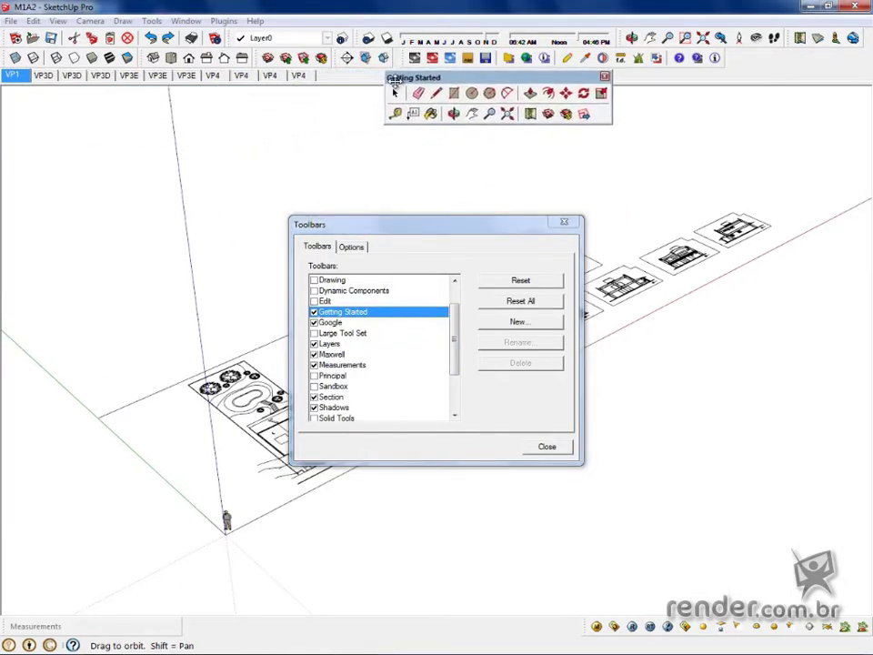
pyautogui.moveTo(380, 83)
pyautogui.mouseDown()
pyautogui.moveTo(149, 107)
pyautogui.moveTo(5, 80)
pyautogui.moveTo(5, 62)
pyautogui.mouseUp()
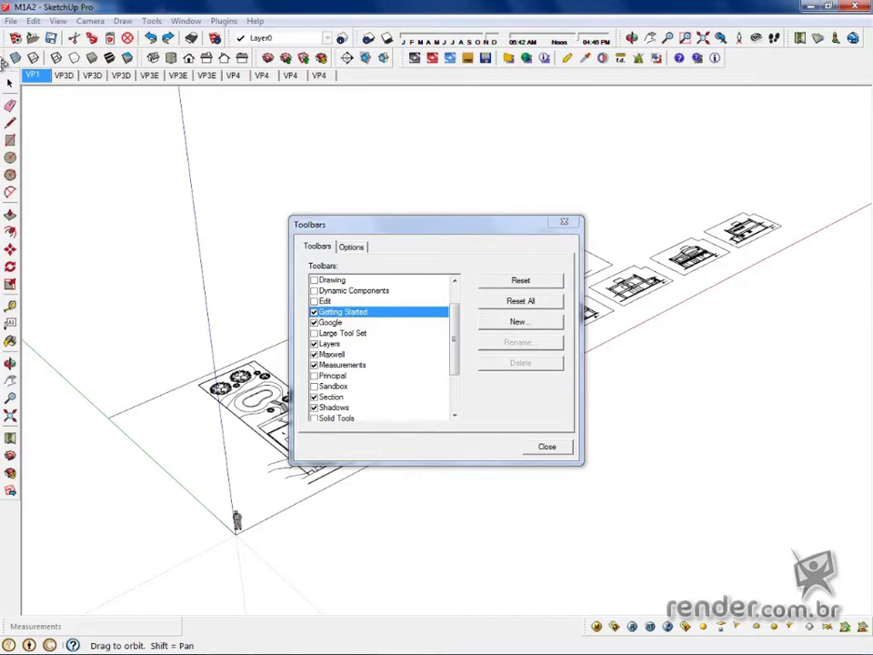
pyautogui.moveTo(3, 62)
pyautogui.mouseDown()
pyautogui.moveTo(193, 115)
pyautogui.moveTo(648, 121)
pyautogui.moveTo(859, 170)
pyautogui.moveTo(780, 84)
pyautogui.mouseUp()
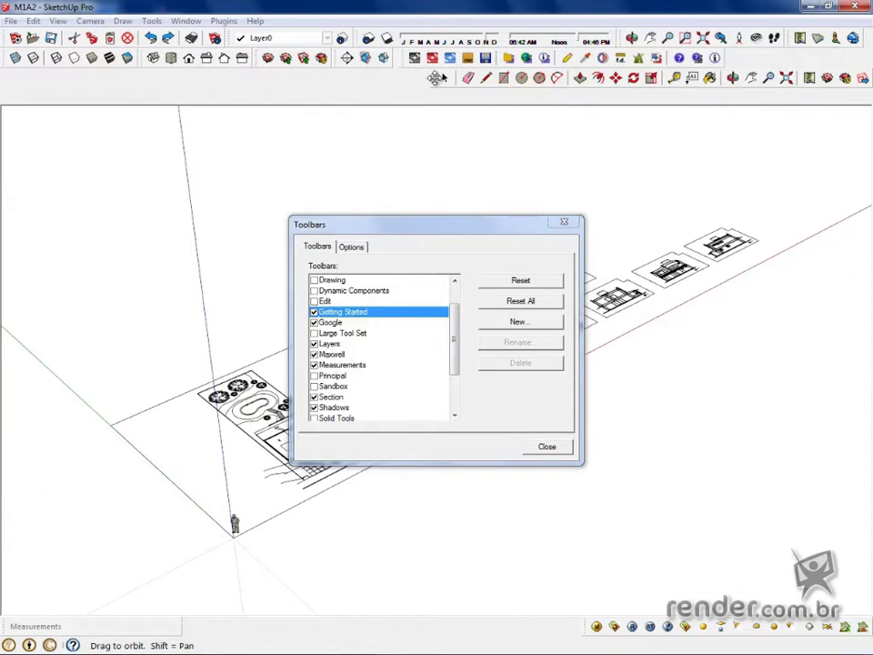
pyautogui.moveTo(422, 89)
pyautogui.mouseDown()
pyautogui.moveTo(150, 114)
pyautogui.moveTo(18, 105)
pyautogui.moveTo(9, 96)
pyautogui.moveTo(7, 109)
pyautogui.moveTo(5, 82)
pyautogui.mouseUp()
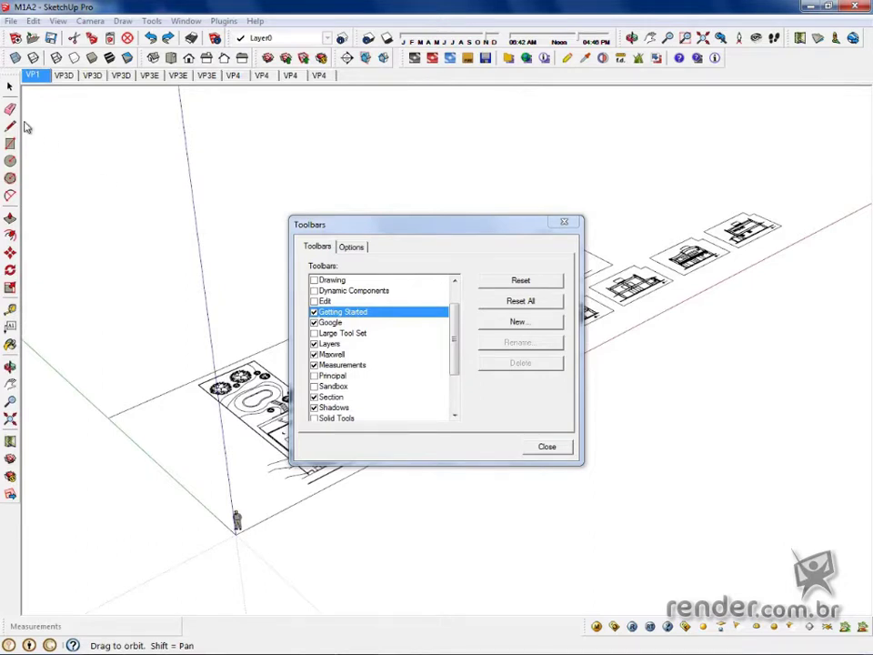
pyautogui.click(561, 224)
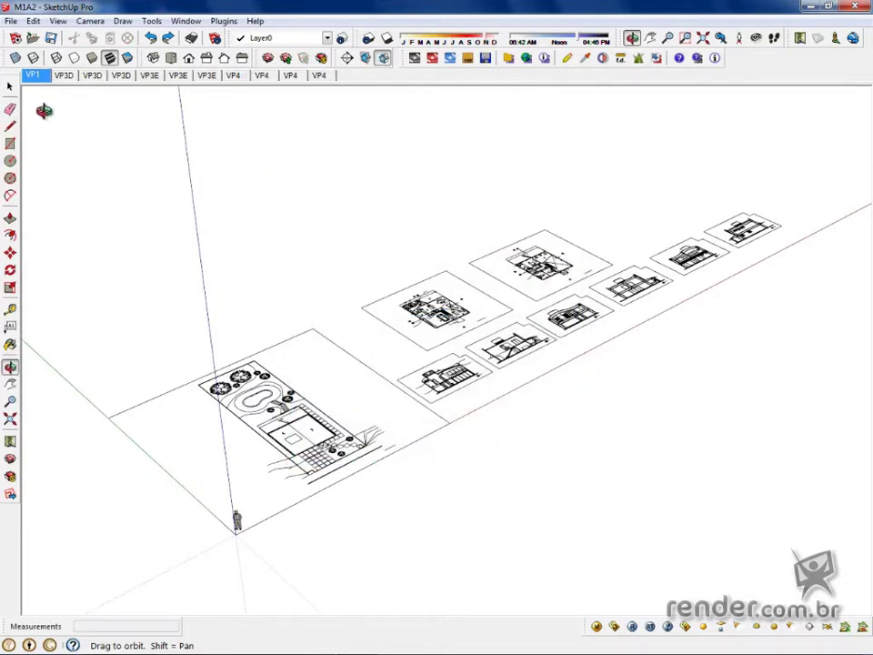
# Select the drawing-sheet group, then the human scale figure, then pick the Eraser tool.
pyautogui.click(9, 88)
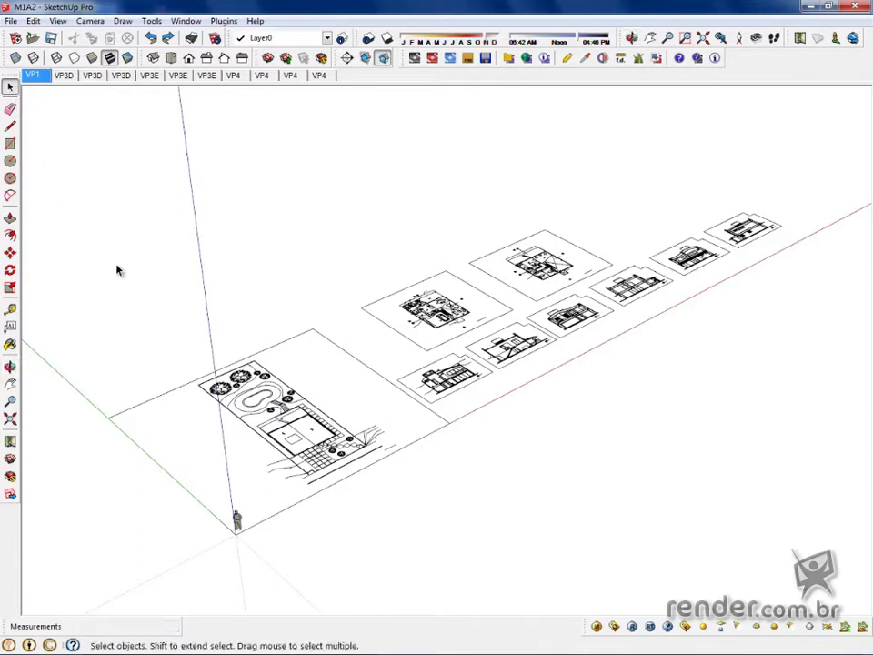
pyautogui.click(311, 415)
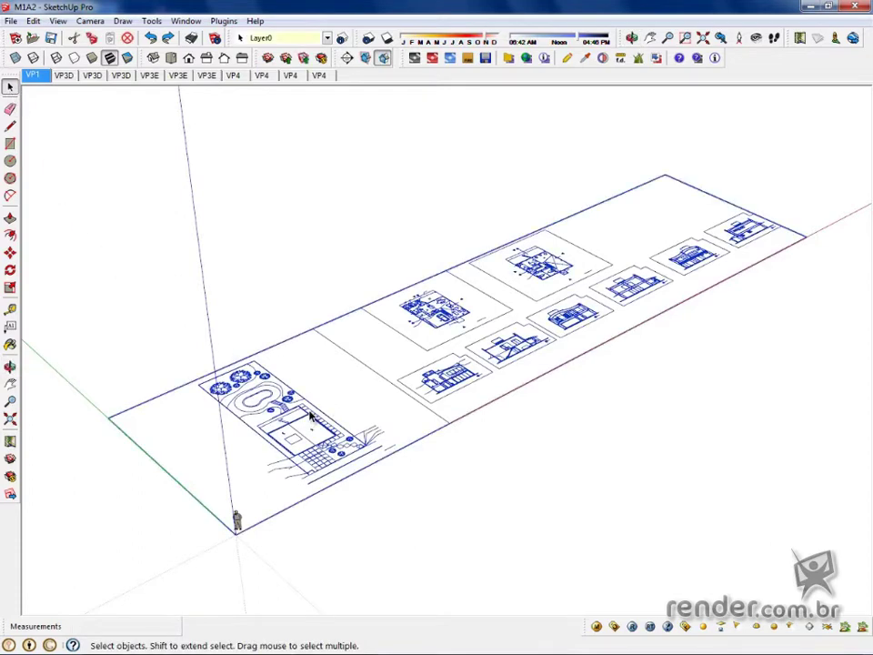
pyautogui.click(237, 519)
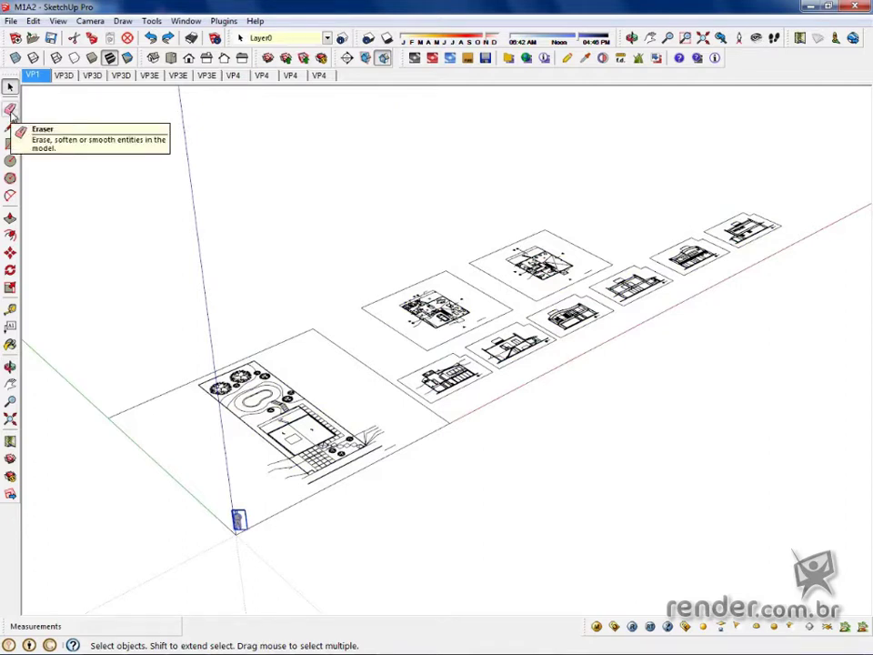
pyautogui.click(11, 109)
pyautogui.click(240, 517)
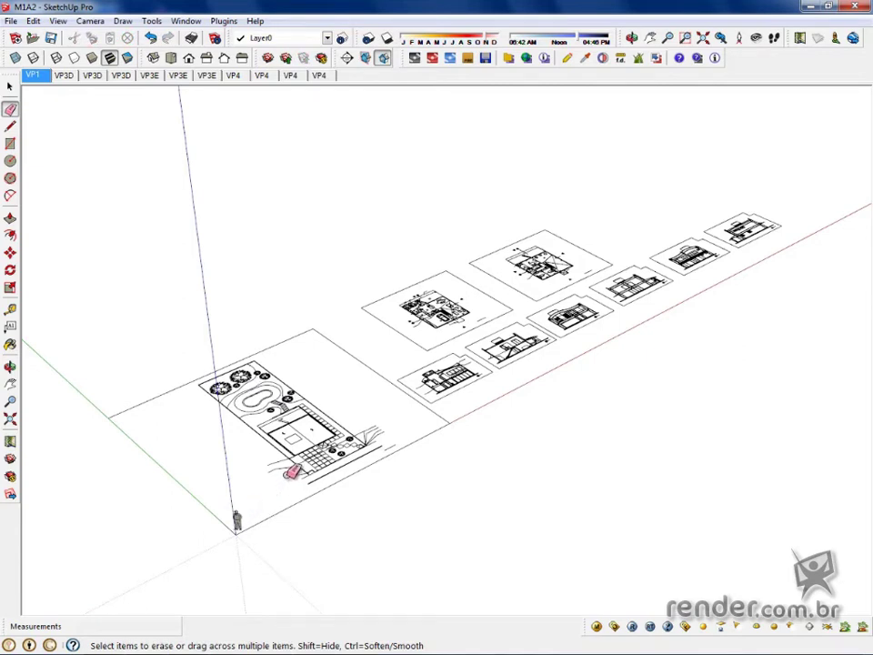
# Draw a freestanding line about 16.74 m long on the ground beside the sheets.
pyautogui.click(10, 126)
pyautogui.click(413, 541)
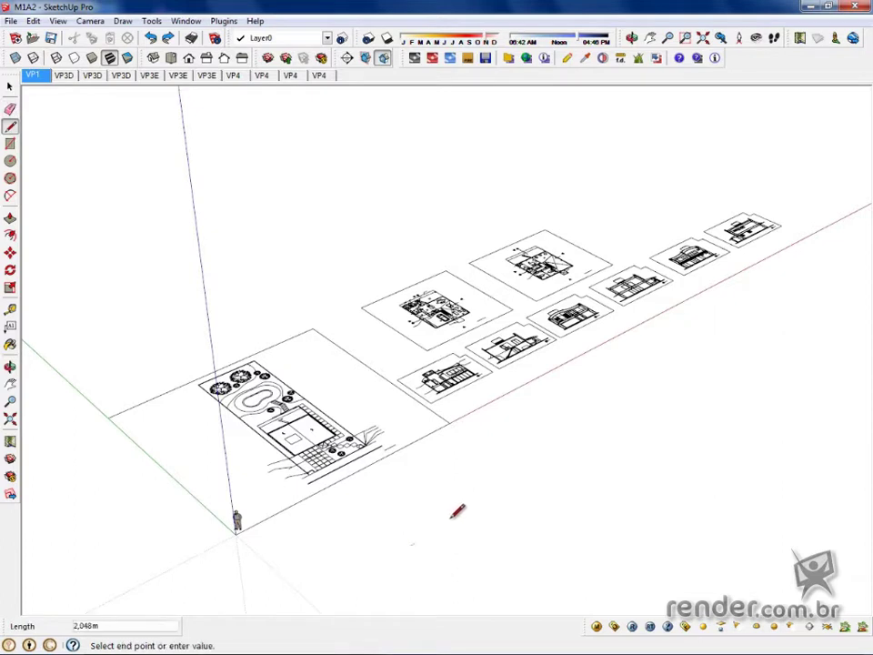
pyautogui.click(550, 464)
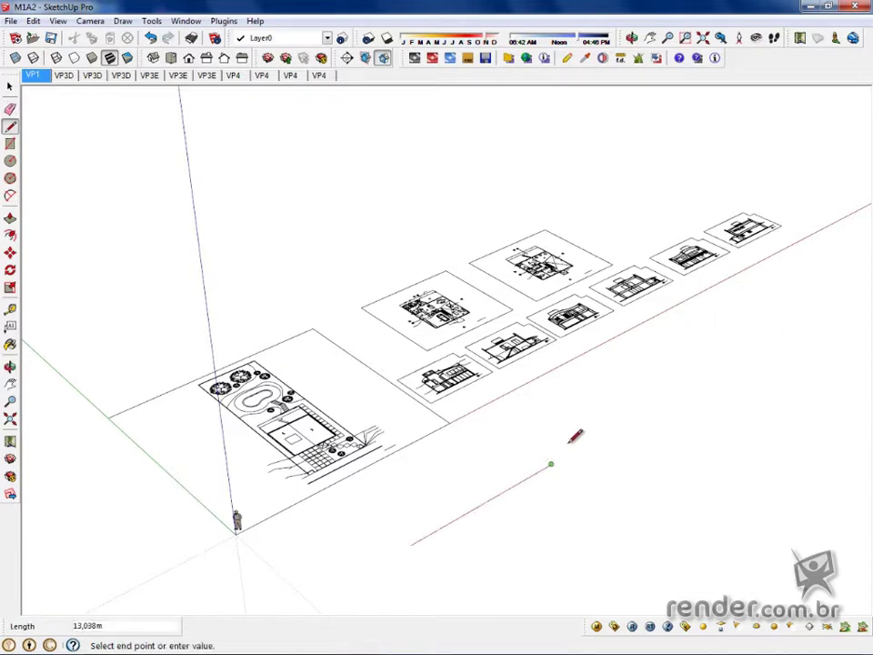
pyautogui.press('Escape')
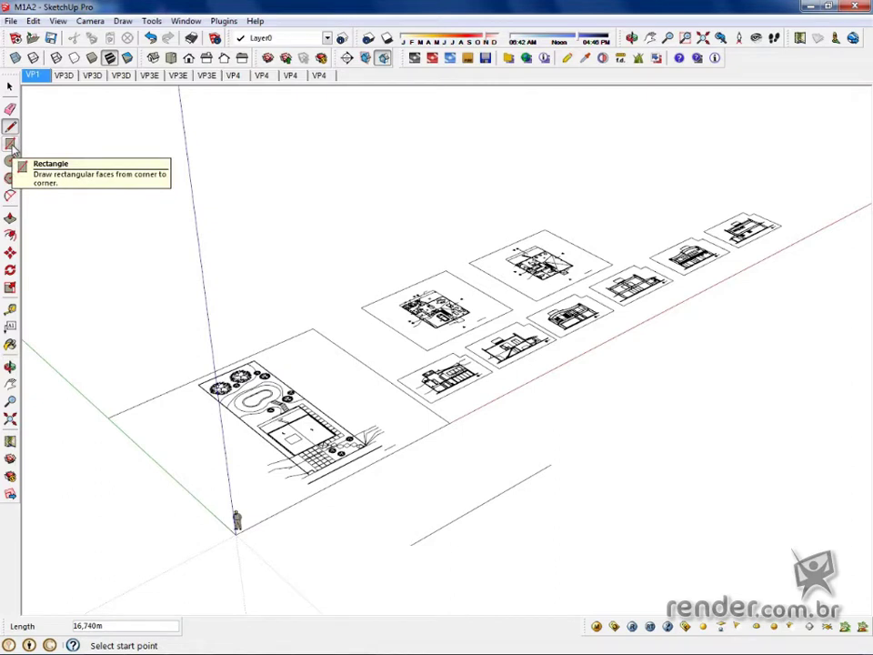
# Draw a filled rectangular face to the right of the line.
pyautogui.click(11, 144)
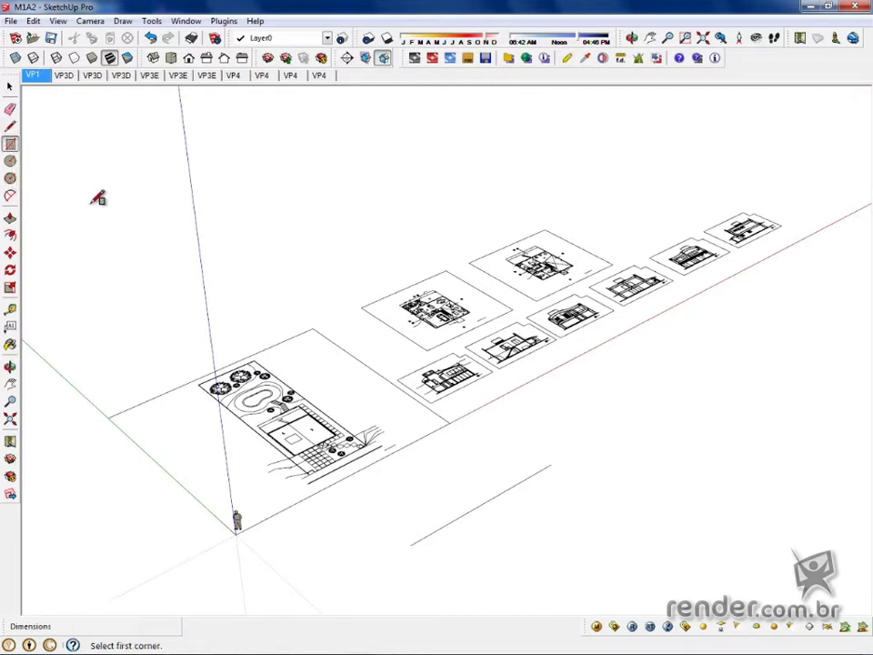
pyautogui.click(664, 399)
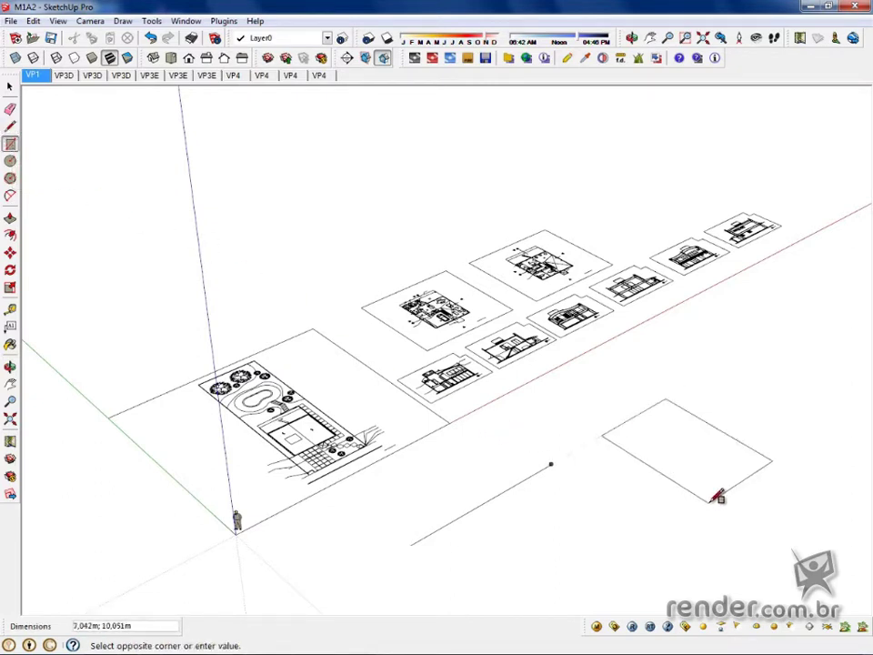
pyautogui.click(713, 499)
# Draw an arc below the rectangle with a bulge of about 5.19 m.
pyautogui.click(10, 195)
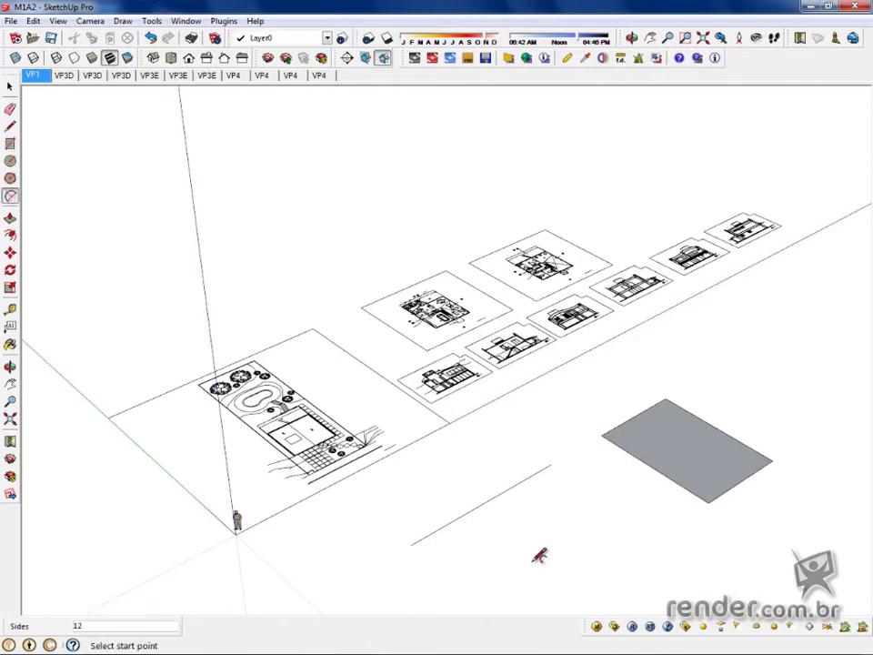
pyautogui.click(492, 574)
pyautogui.click(603, 508)
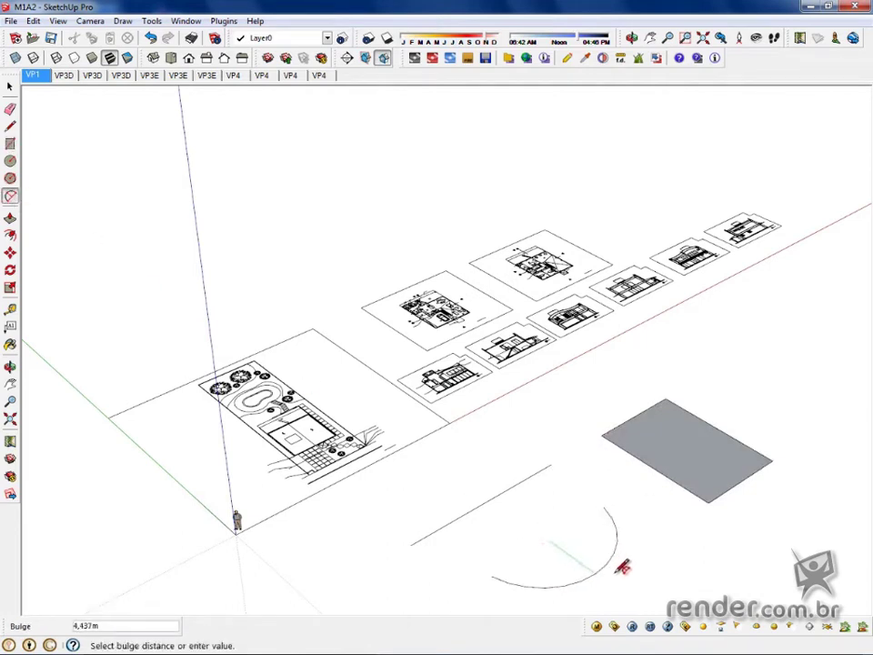
pyautogui.click(612, 560)
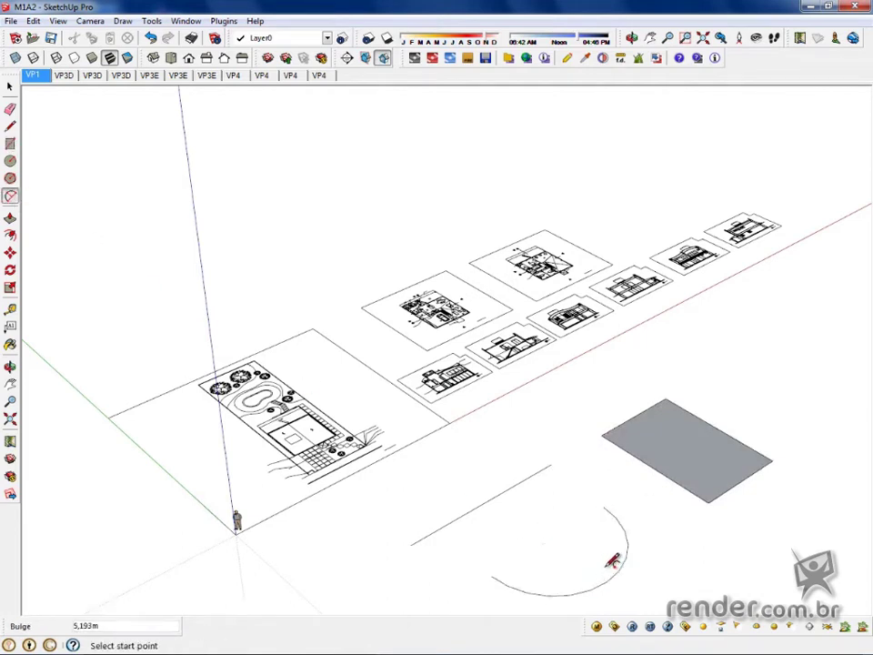
# Start a Push/Pull on the grey rectangle, then cancel it to keep it flat.
pyautogui.click(10, 220)
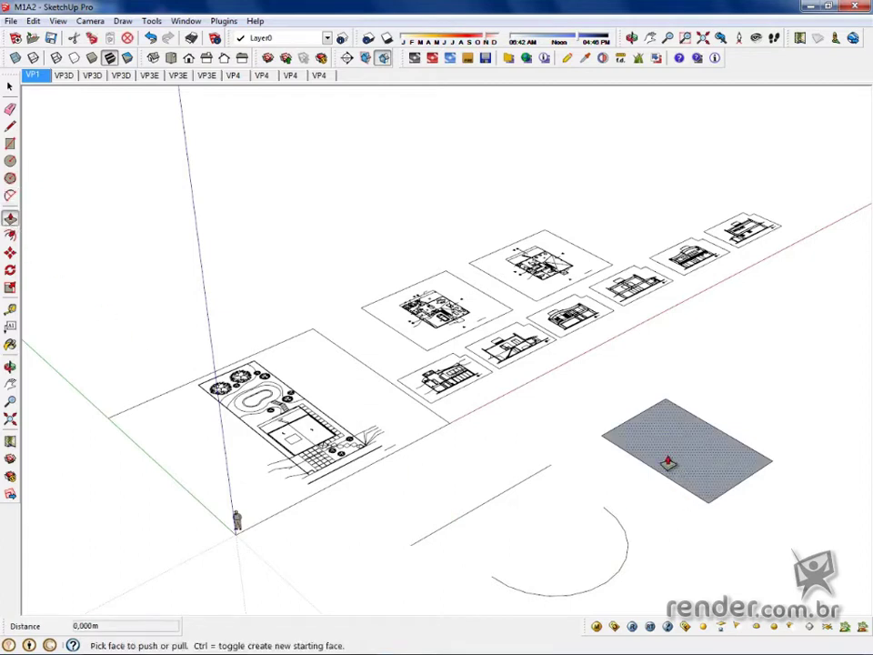
pyautogui.click(666, 462)
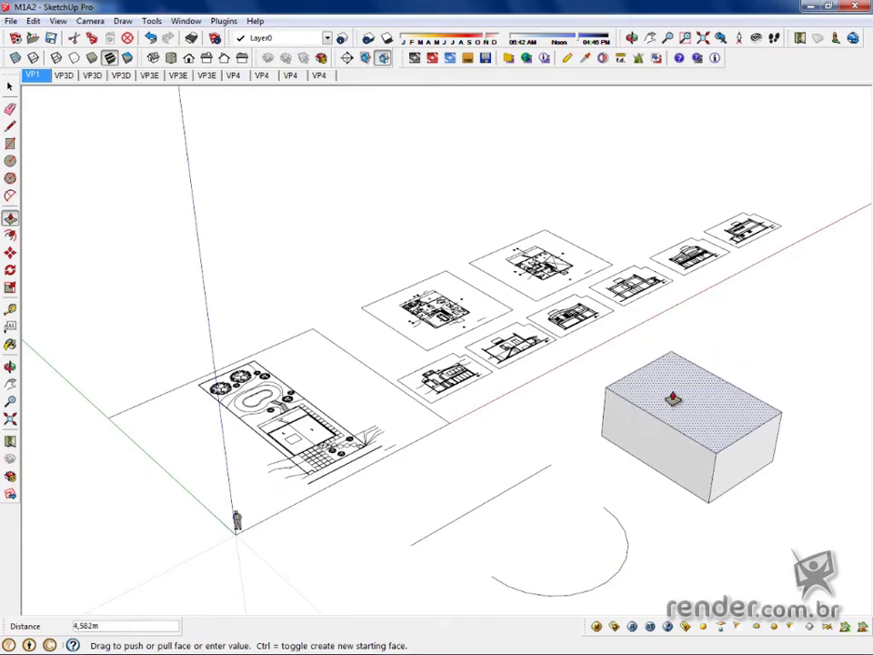
pyautogui.press('Escape')
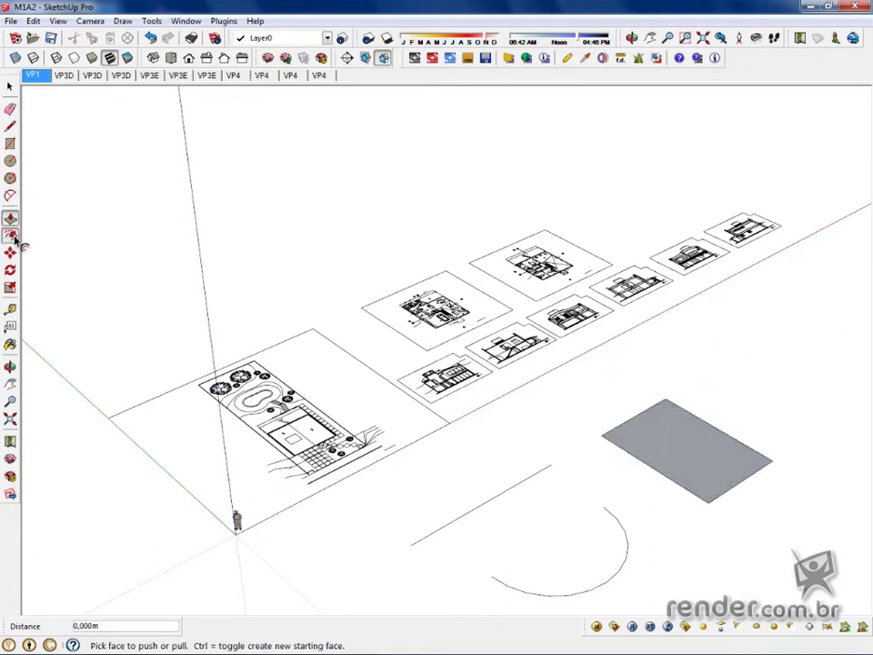
# Offset the rectangle's edges about 2.06 m outward to form a border frame.
pyautogui.click(12, 236)
pyautogui.click(648, 453)
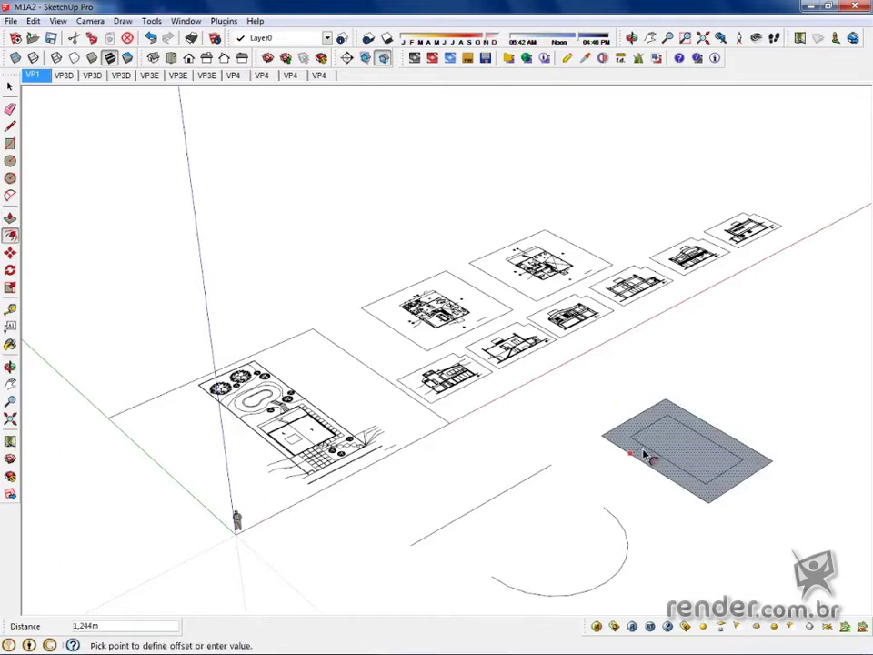
pyautogui.click(621, 471)
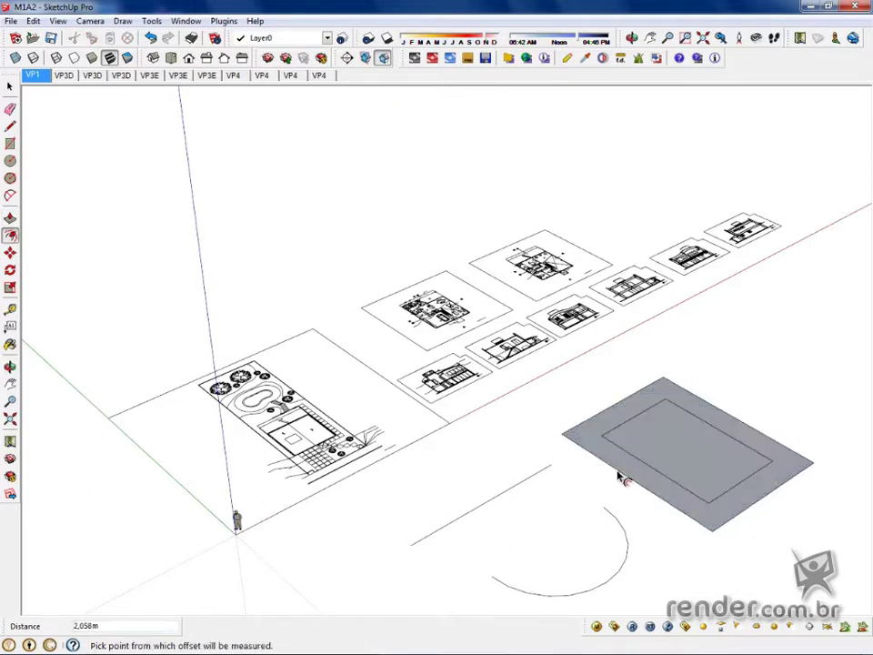
pyautogui.click(10, 253)
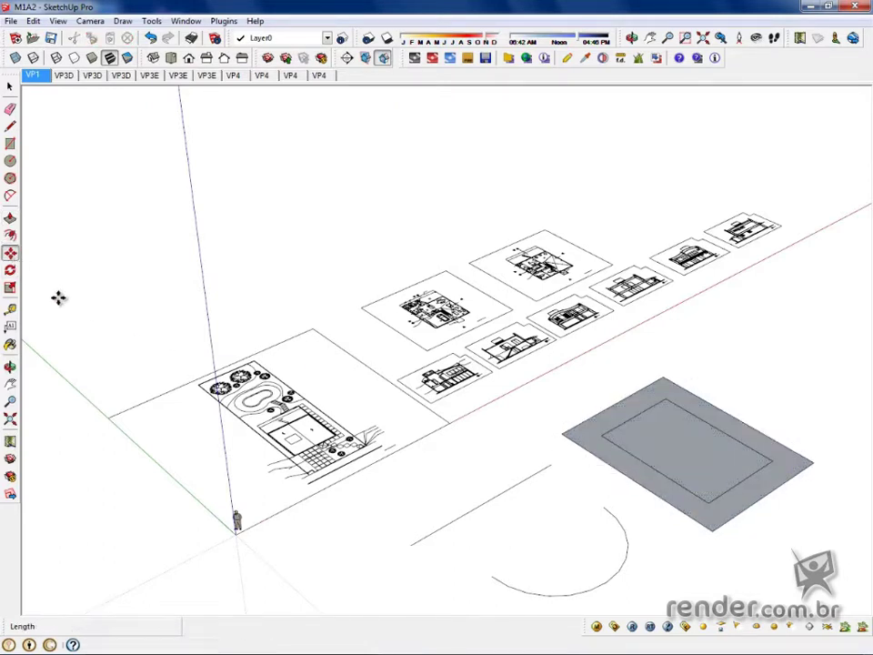
pyautogui.click(238, 520)
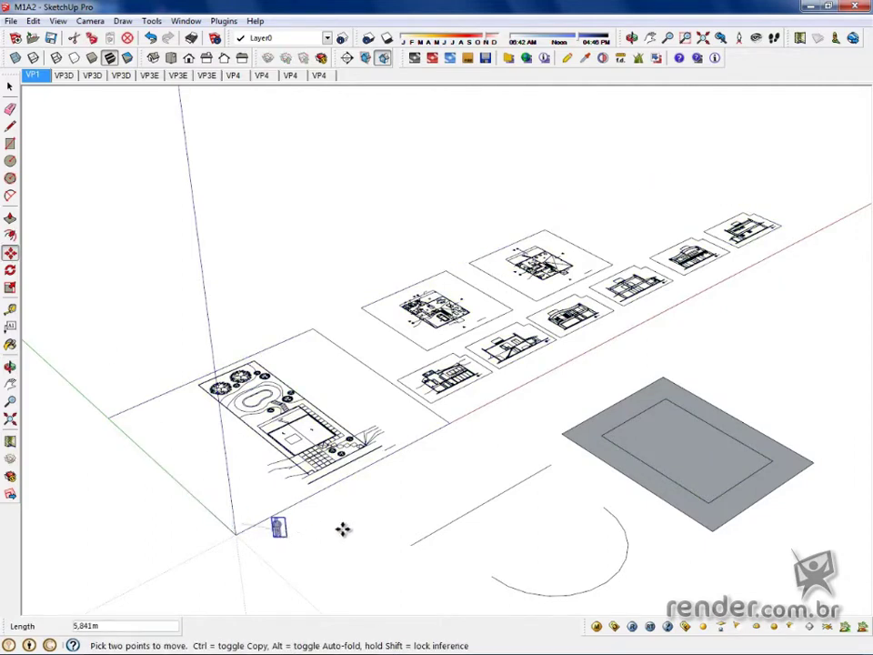
pyautogui.press('Escape')
pyautogui.click(218, 350)
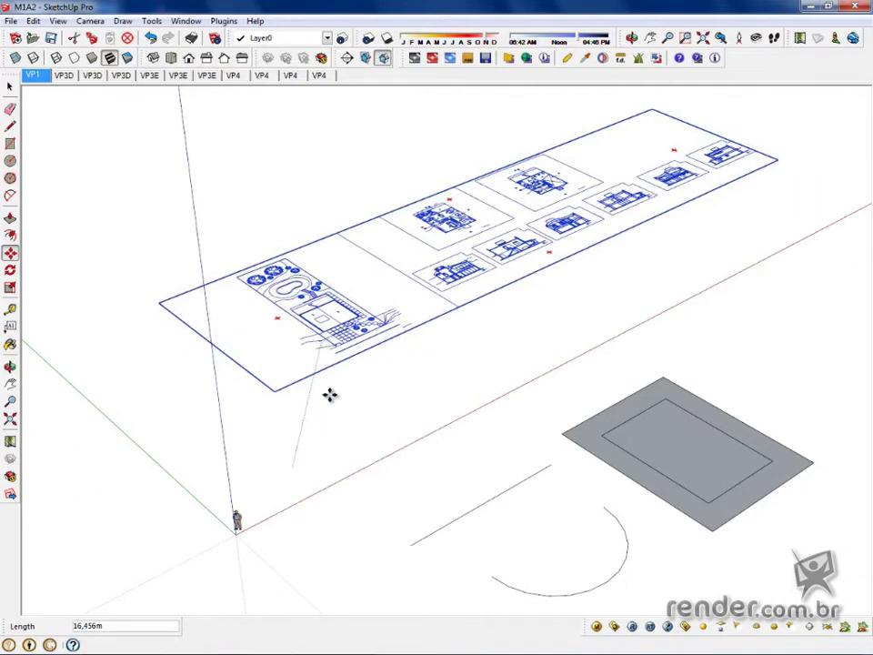
pyautogui.press('Escape')
pyautogui.hotkey('ctrl', 'z')
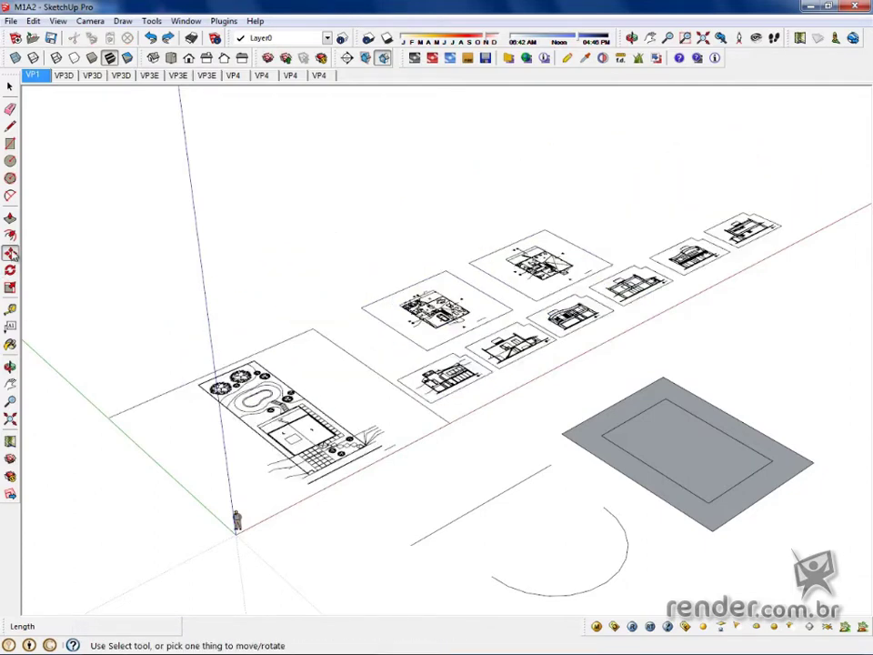
pyautogui.click(10, 270)
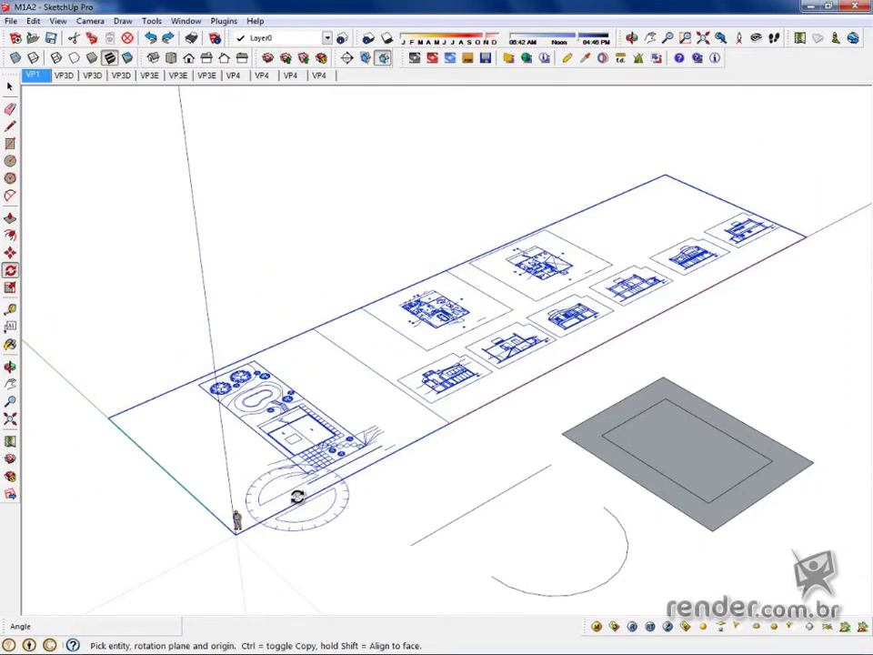
pyautogui.moveTo(297, 496); pyautogui.dragTo(277, 575)
pyautogui.click(278, 575)
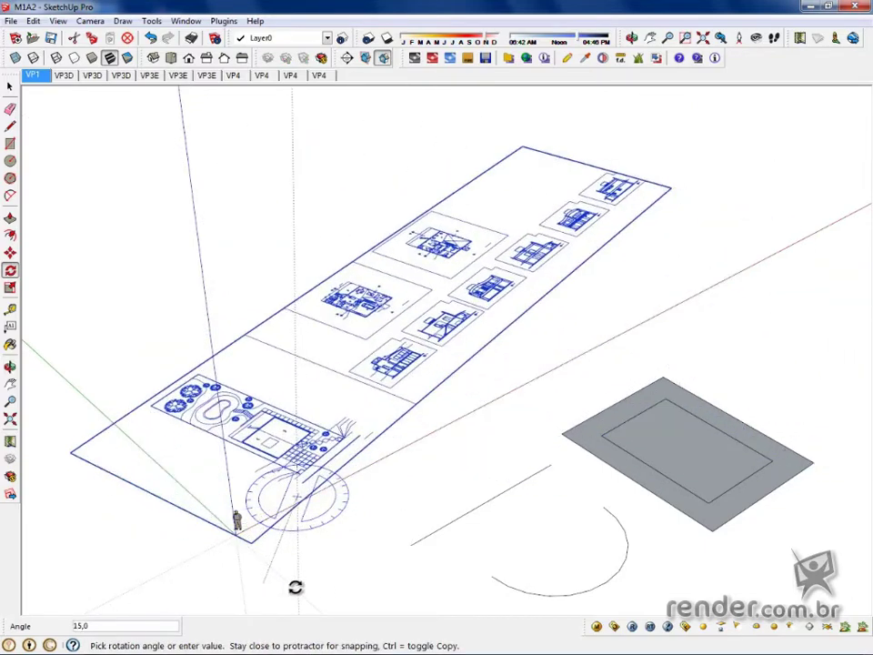
pyautogui.click(38, 351)
pyautogui.press('s')
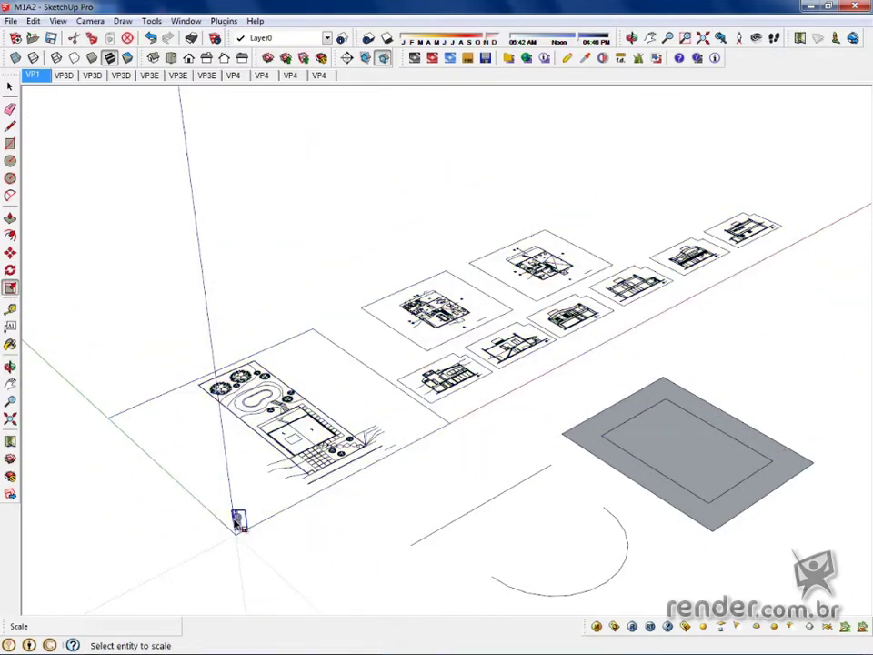
pyautogui.click(237, 520)
pyautogui.click(238, 521)
pyautogui.write('4,5')
pyautogui.press('Return')
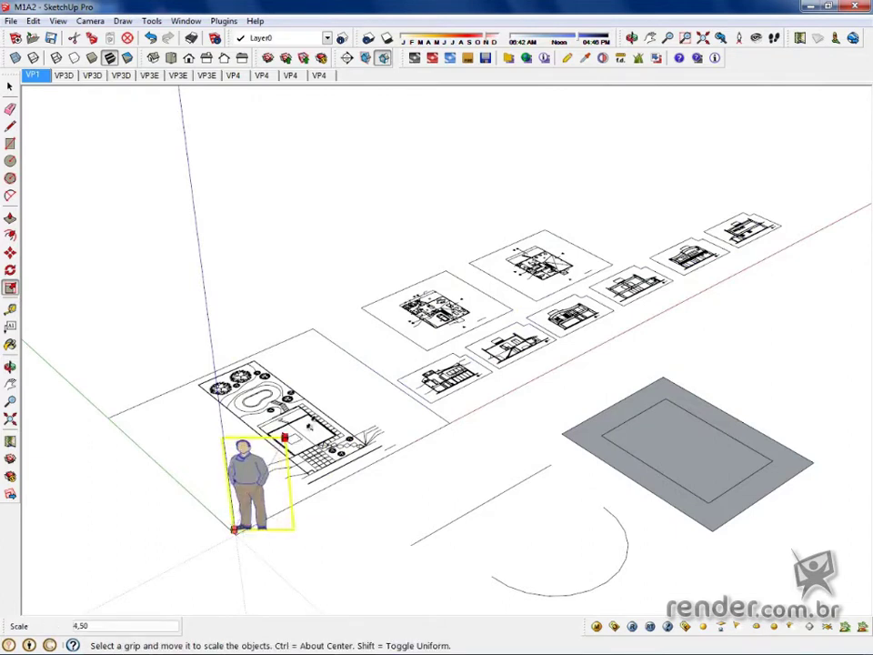
pyautogui.moveTo(284, 438); pyautogui.dragTo(276, 482)
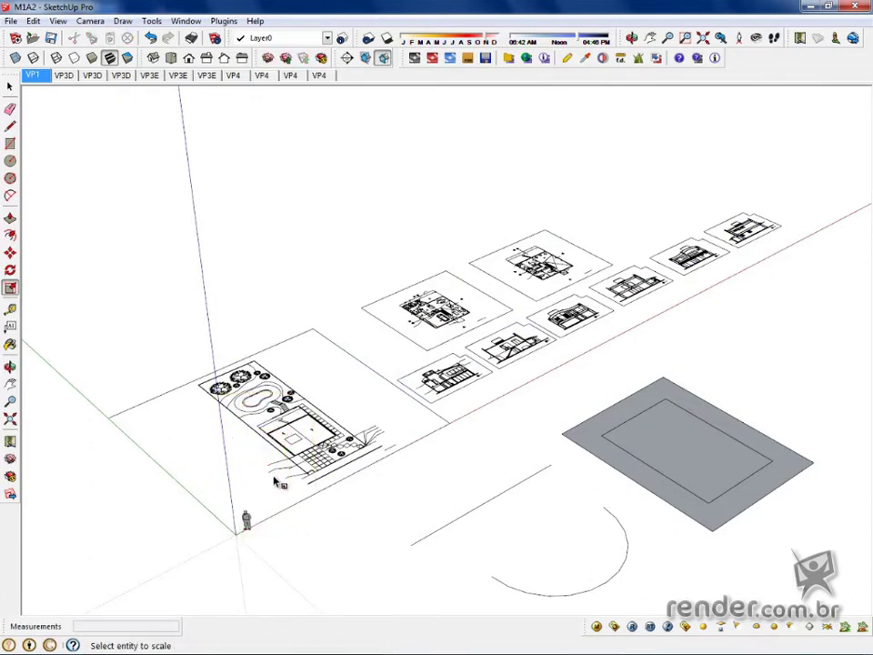
pyautogui.press('t')
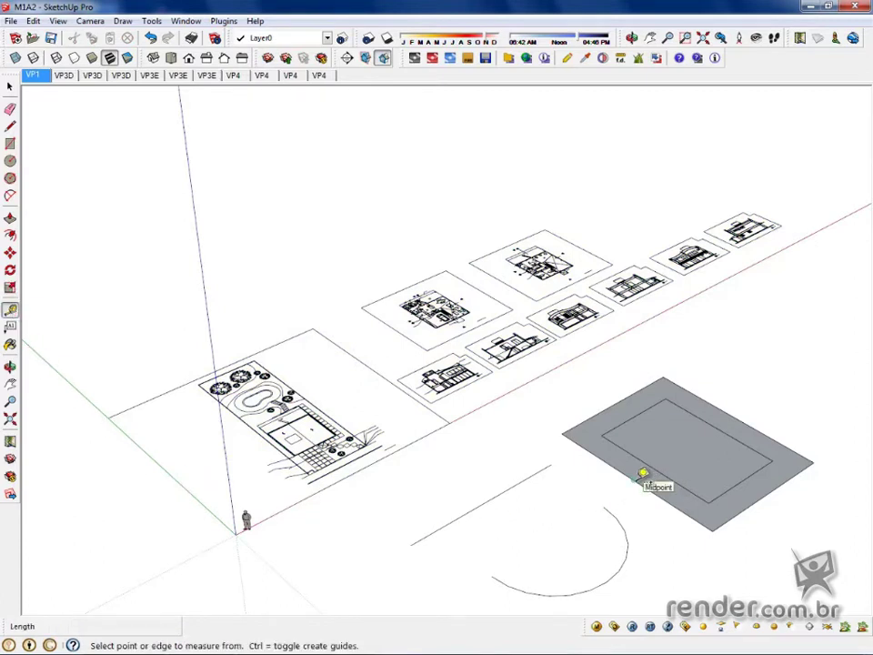
pyautogui.click(614, 466)
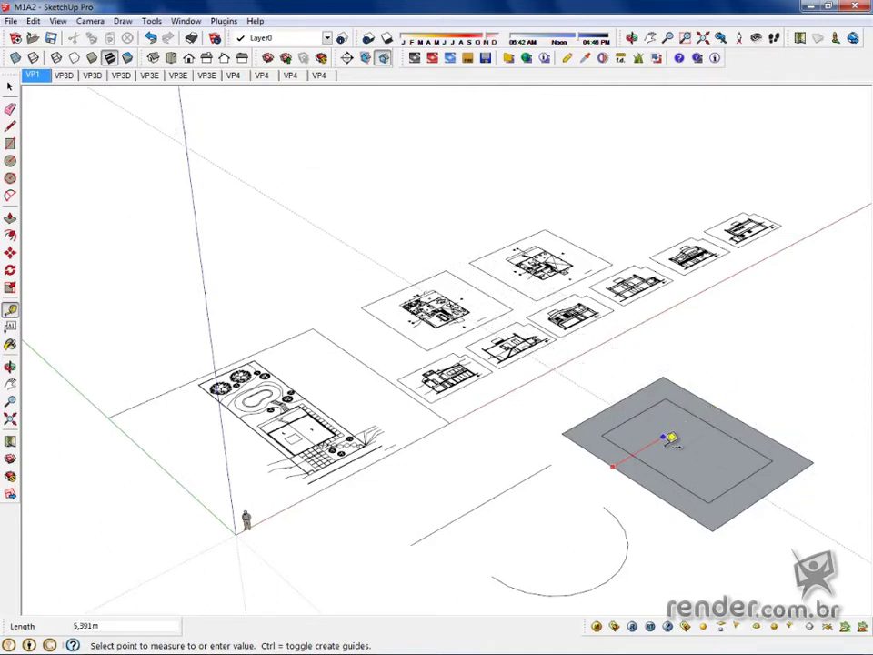
pyautogui.click(632, 479)
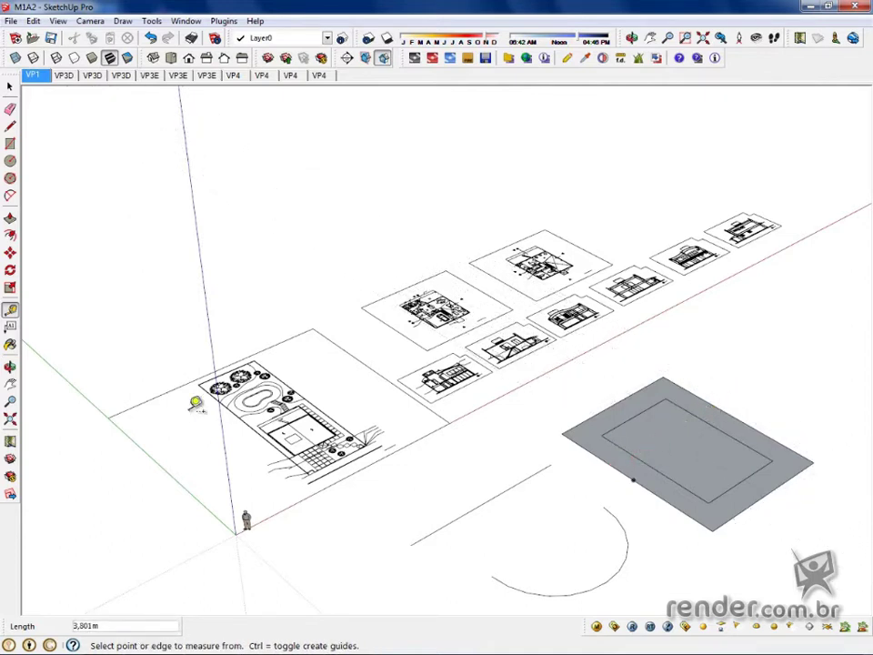
pyautogui.click(10, 326)
pyautogui.click(658, 444)
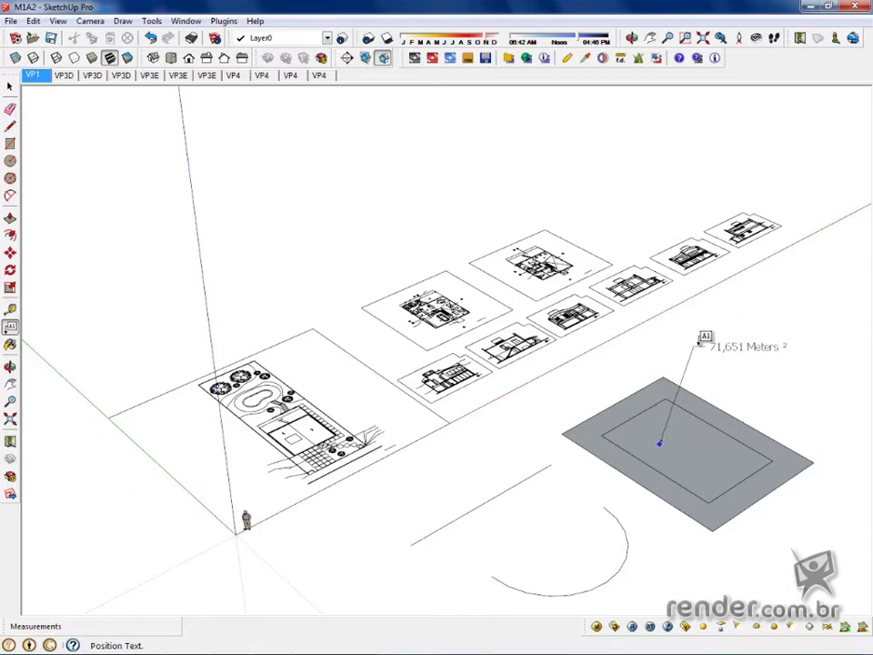
pyautogui.press('Escape')
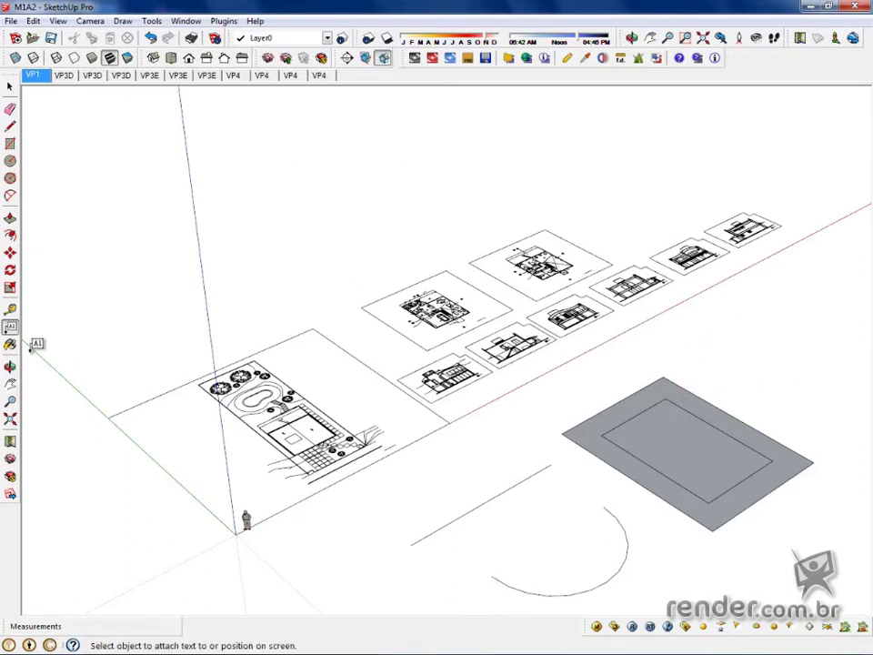
# Open the Materials panel, browse the Blinds then Colors collections, and orbit the model.
pyautogui.click(10, 345)
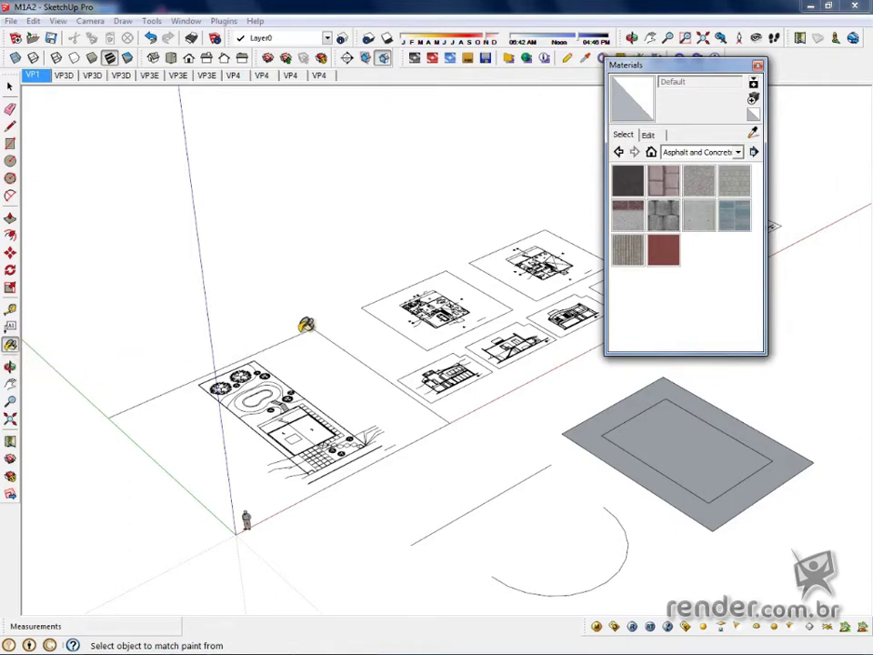
pyautogui.click(693, 153)
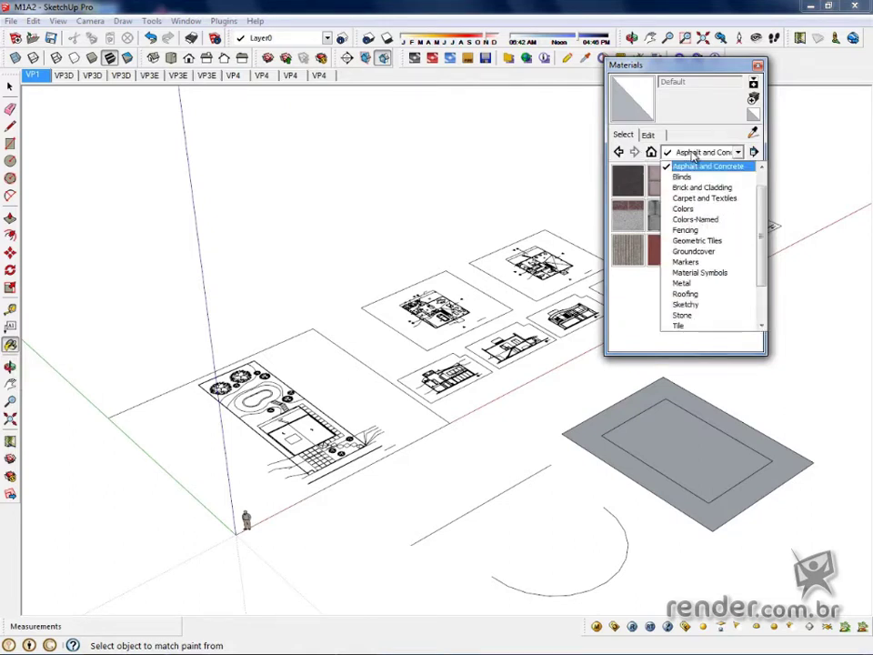
pyautogui.click(686, 177)
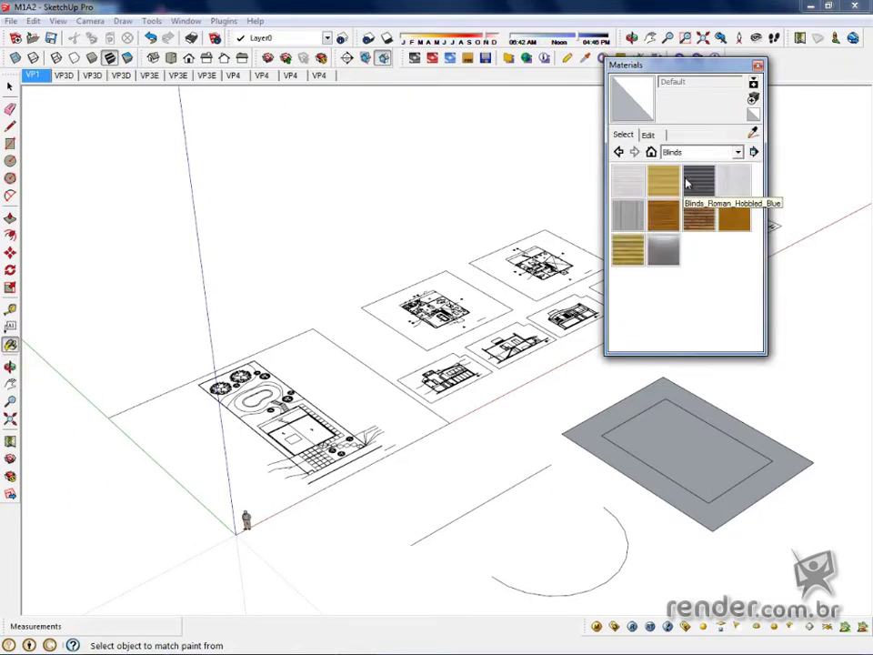
pyautogui.click(696, 153)
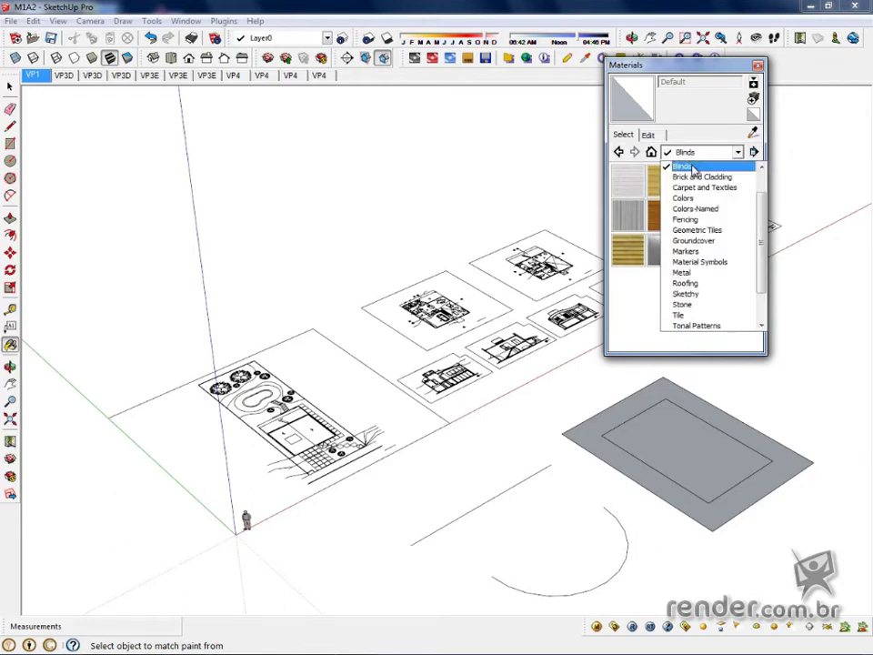
pyautogui.click(685, 198)
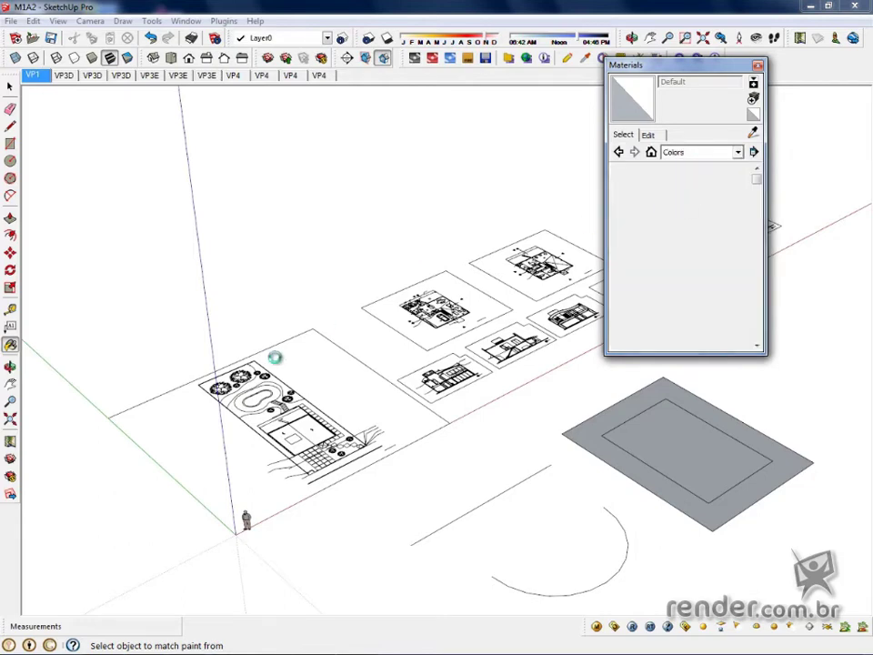
pyautogui.click(10, 367)
pyautogui.moveTo(370, 420)
pyautogui.mouseDown()
pyautogui.moveTo(579, 424)
pyautogui.moveTo(452, 299)
pyautogui.moveTo(455, 395)
pyautogui.mouseUp()
# Close the Materials window, pan the view, and zoom to extents to fit the model.
pyautogui.click(757, 65)
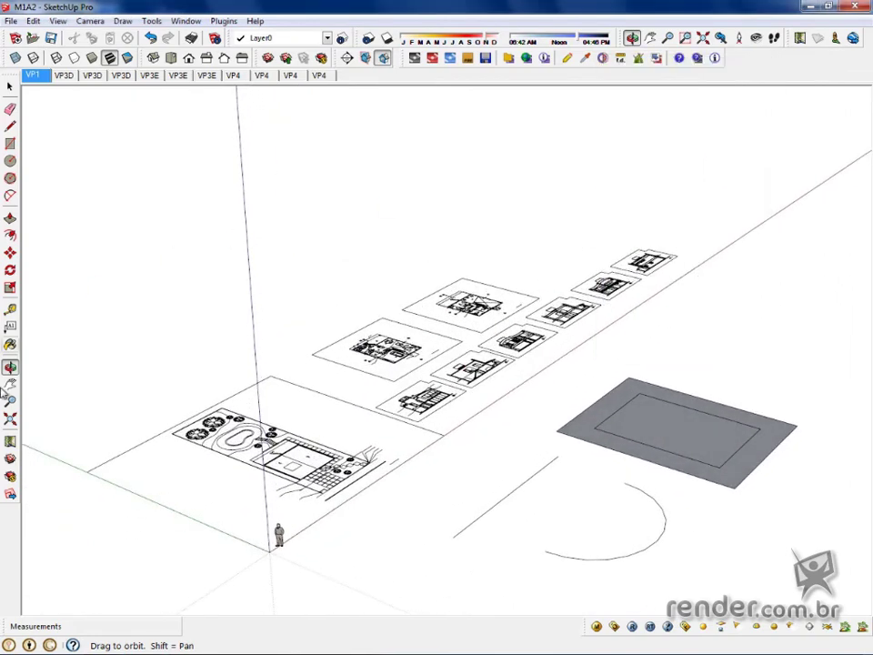
pyautogui.click(10, 384)
pyautogui.moveTo(382, 413)
pyautogui.mouseDown()
pyautogui.moveTo(235, 418)
pyautogui.moveTo(191, 409)
pyautogui.moveTo(312, 409)
pyautogui.moveTo(357, 381)
pyautogui.moveTo(328, 335)
pyautogui.moveTo(347, 273)
pyautogui.moveTo(363, 462)
pyautogui.moveTo(354, 544)
pyautogui.moveTo(384, 353)
pyautogui.moveTo(384, 217)
pyautogui.moveTo(335, 462)
pyautogui.mouseUp()
pyautogui.click(10, 401)
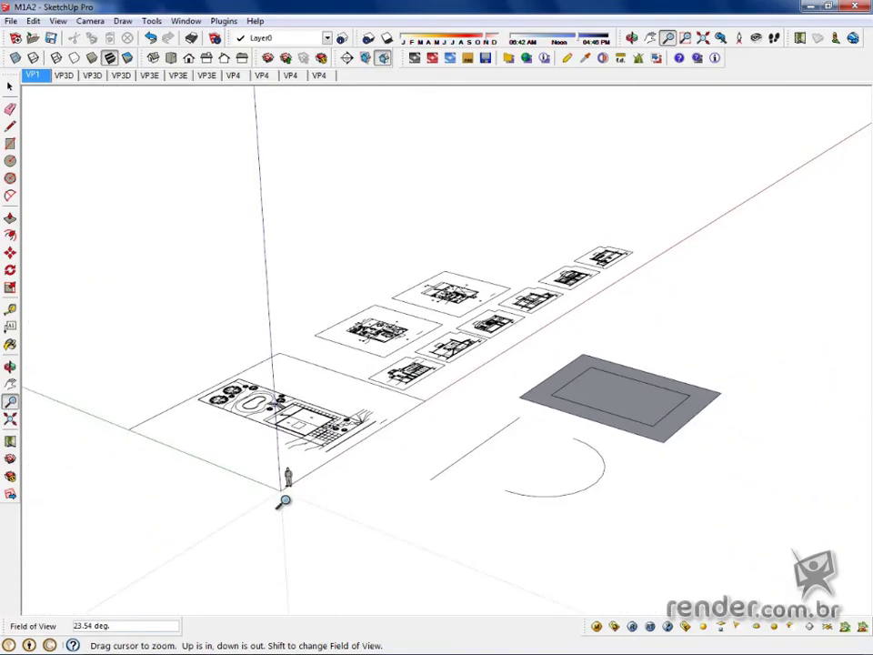
pyautogui.click(10, 421)
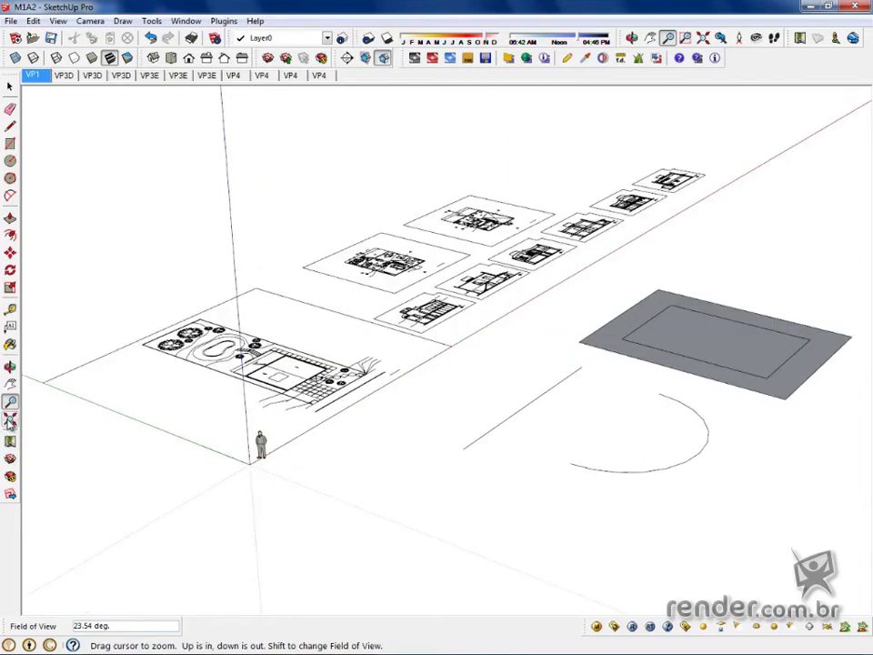